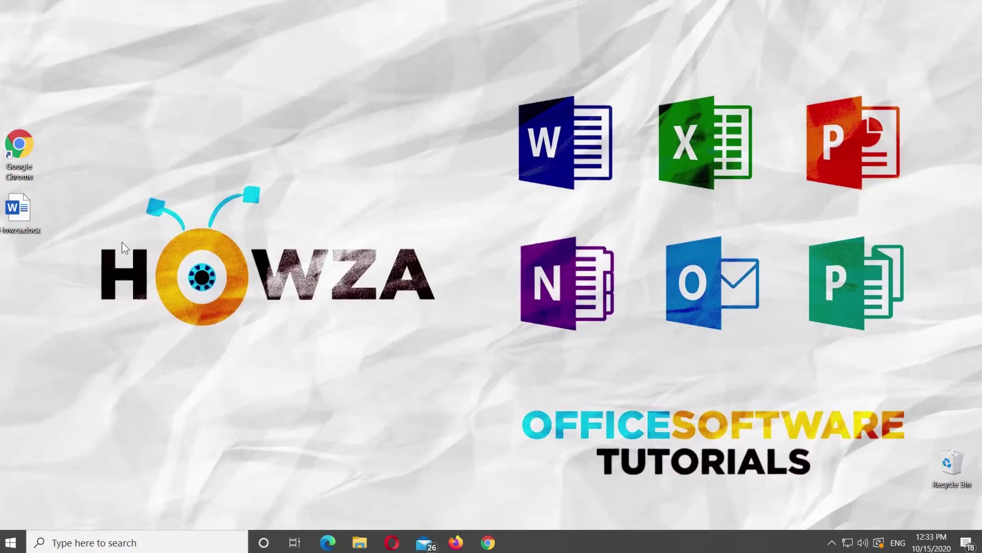
- Select the Howza.docx file on the desktop
left_click(33, 213)
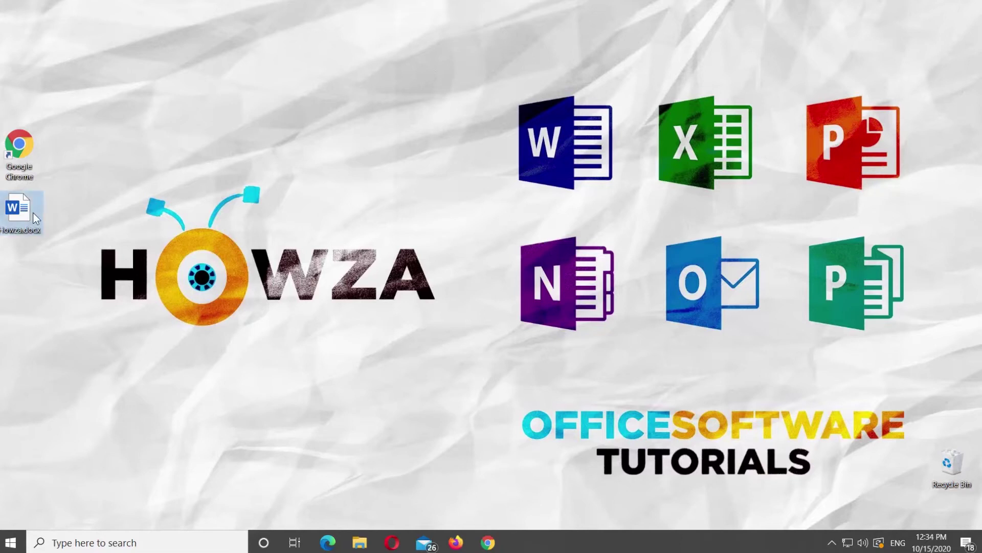
- Open Howza.docx in Word and start a Screen Clipping capture from Insert > Screenshot
double_click(33, 213)
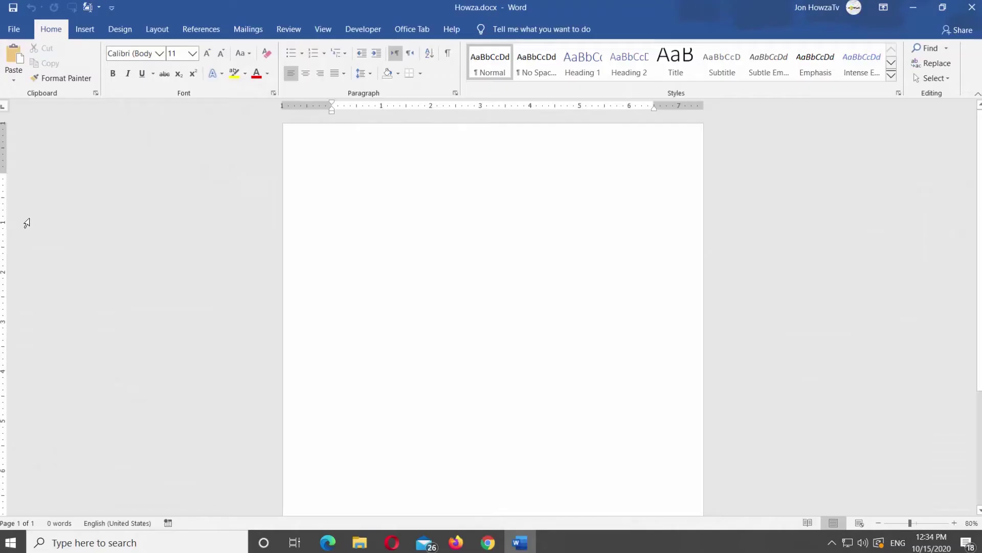
left_click(84, 29)
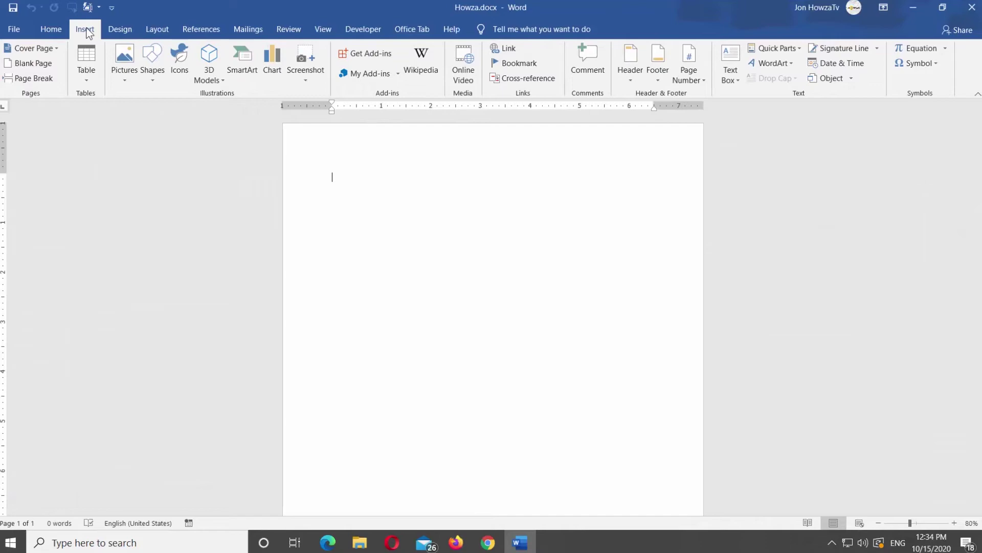
left_click(316, 70)
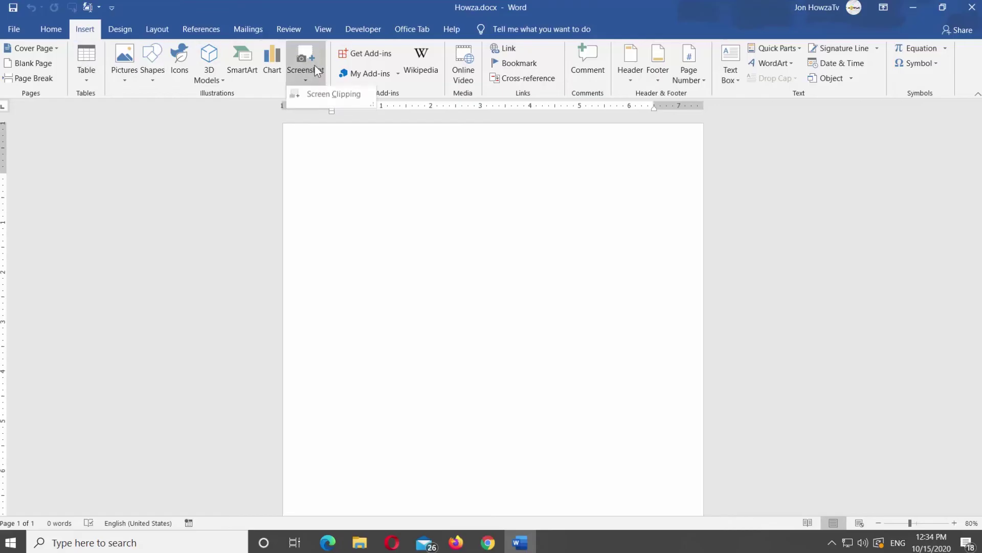
left_click(316, 93)
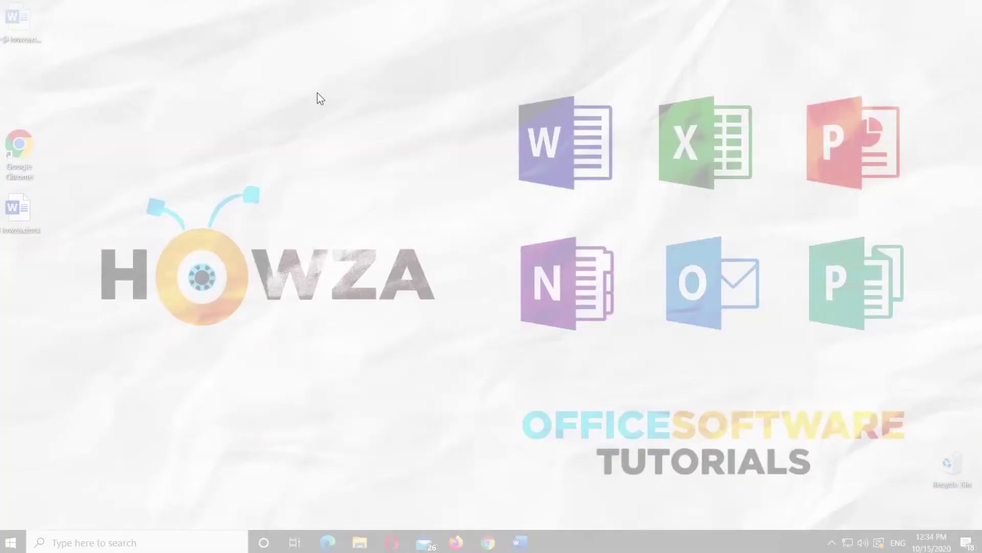
- Clip the logo's round orange character into the document, add a line below it, and minimize Word
left_click_drag(133, 168, 270, 344)
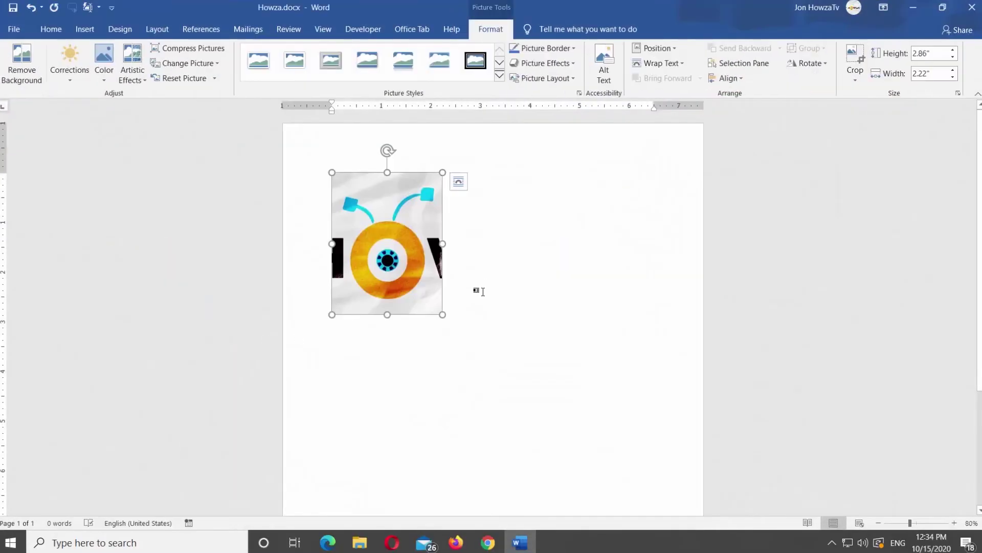
left_click(481, 305)
key("Return")
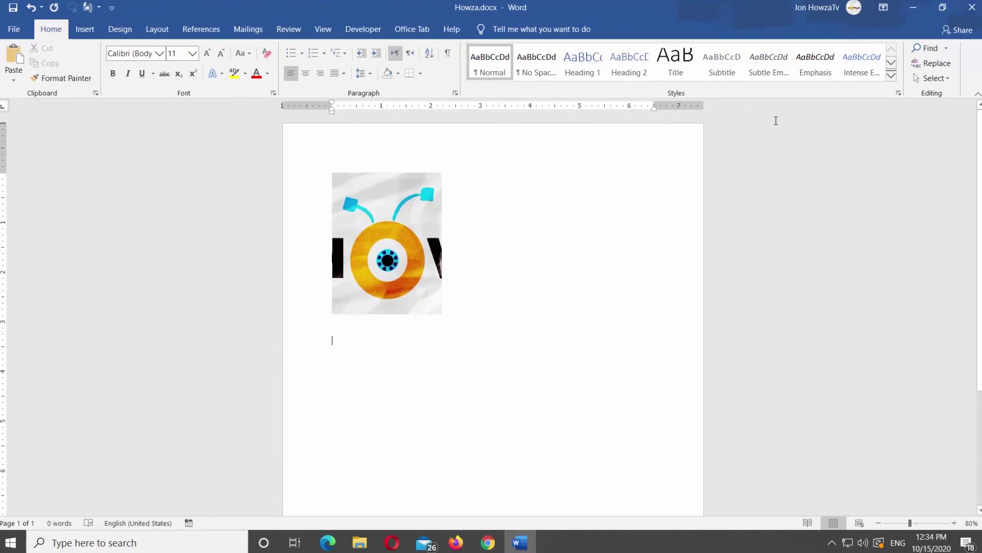
left_click(913, 7)
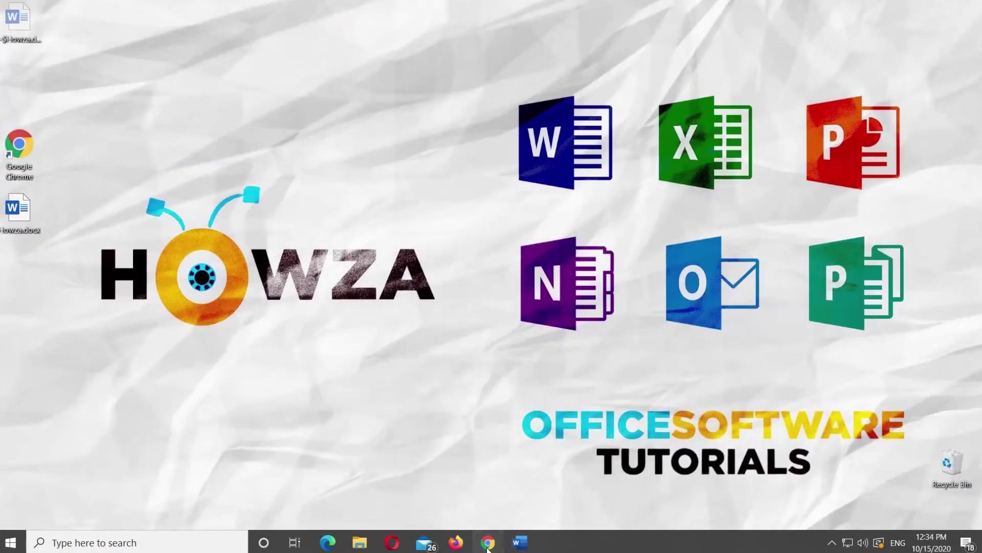
- Show the Chrome YouTube window, return to Howza.docx and list the available screenshot windows
left_click(488, 542)
left_click(520, 542)
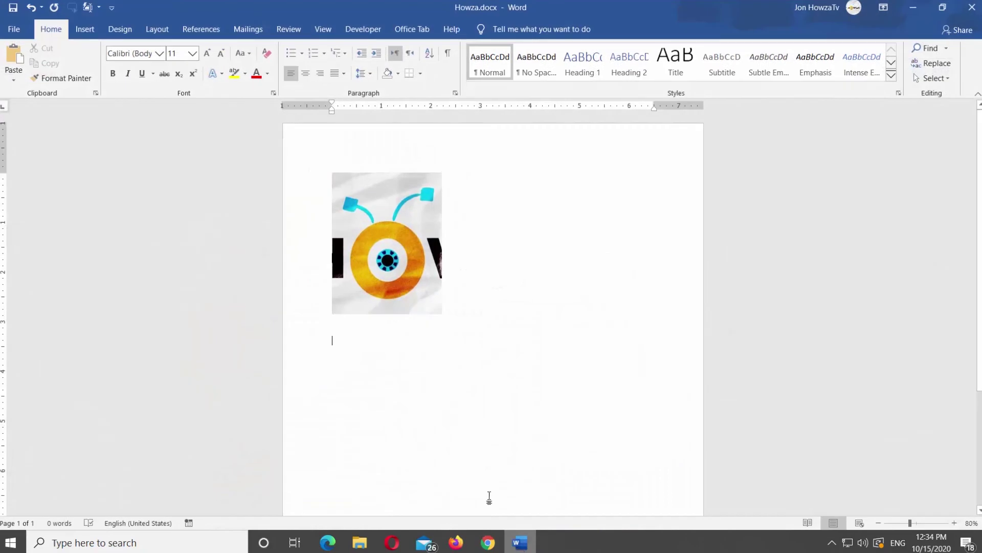
left_click(82, 31)
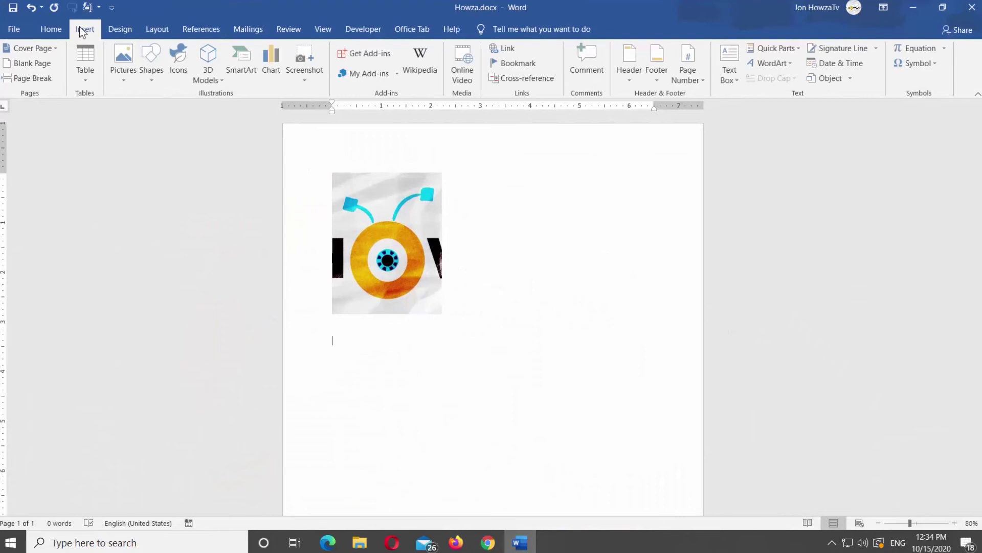
left_click(313, 76)
- Insert the Chrome YouTube window screenshot below the logo clip and enlarge it across the page
left_click(317, 133)
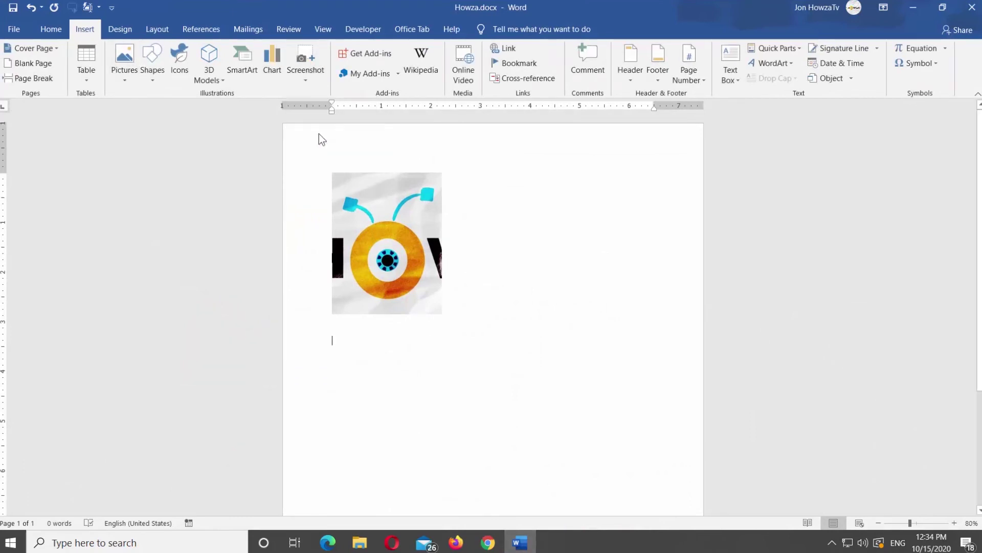
left_click_drag(654, 412, 700, 436)
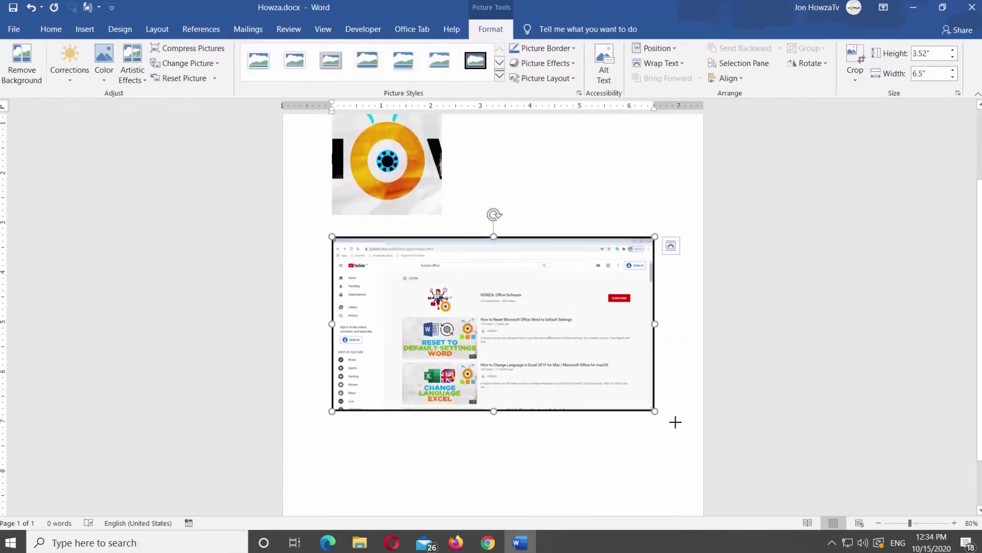